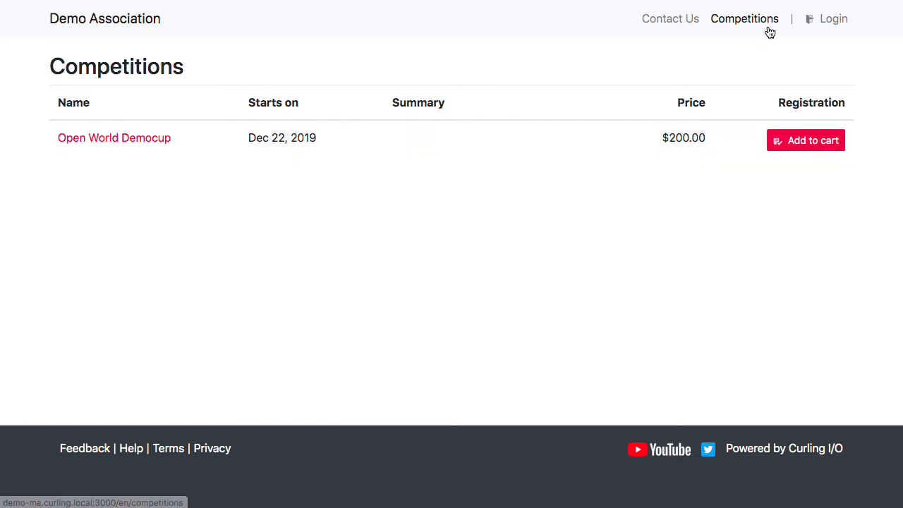
# Add the Open World Democup ($200.00) to the cart and go to the checkout login page
pyautogui.click(811, 141)
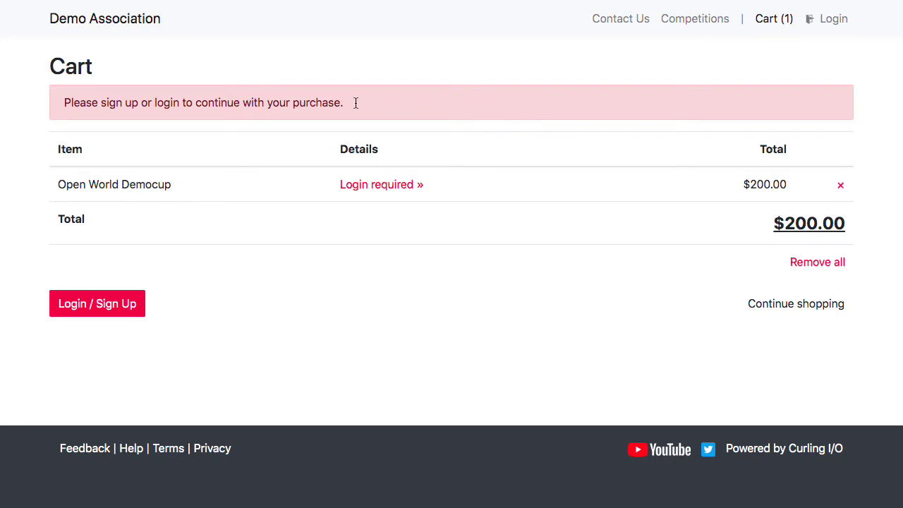
pyautogui.moveTo(357, 103); pyautogui.dragTo(60, 103)
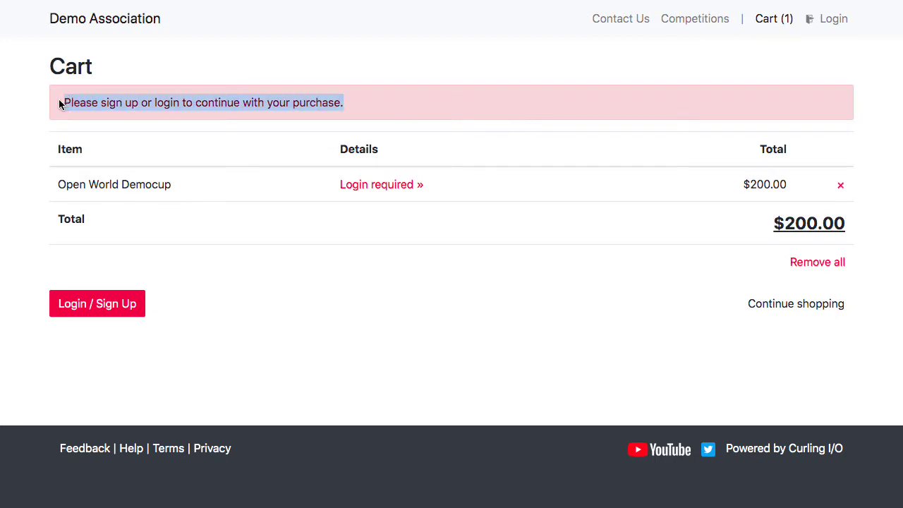
pyautogui.click(482, 73)
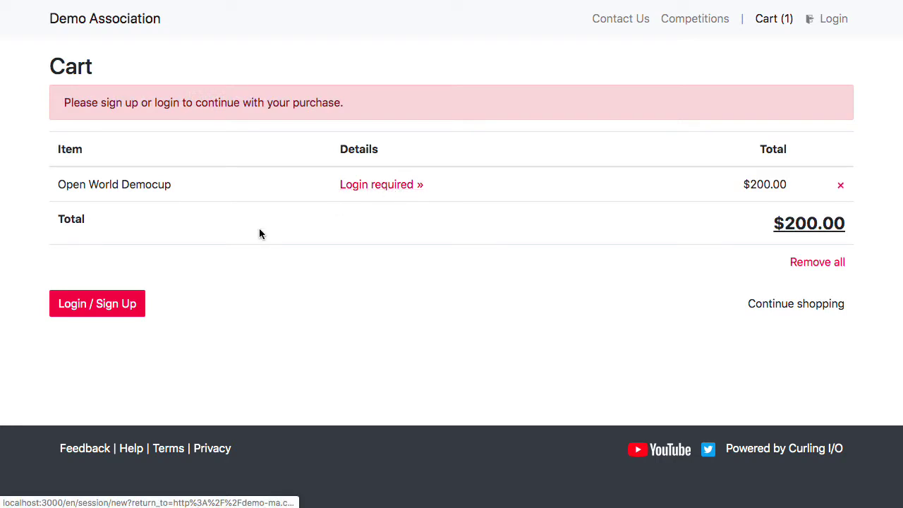
pyautogui.click(380, 185)
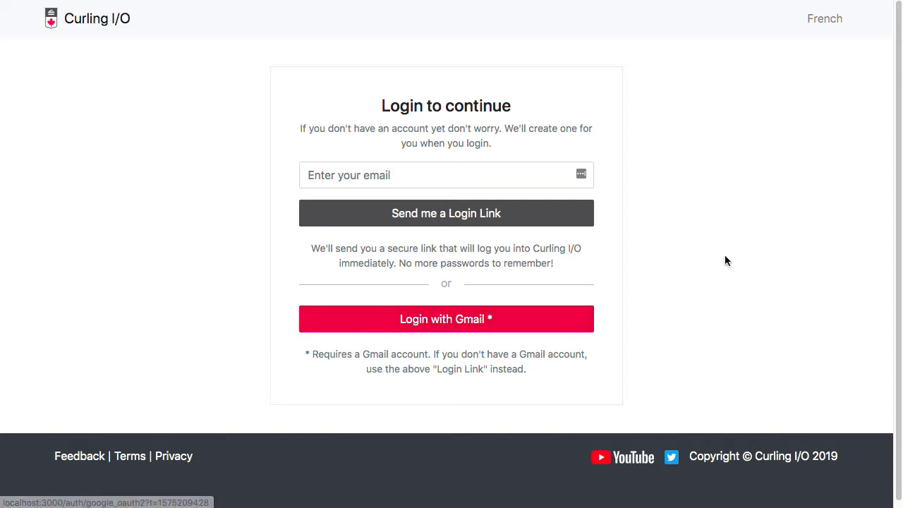
# Sign in by requesting a login link for the account e-mail and opening the emailed URL
pyautogui.click(541, 175)
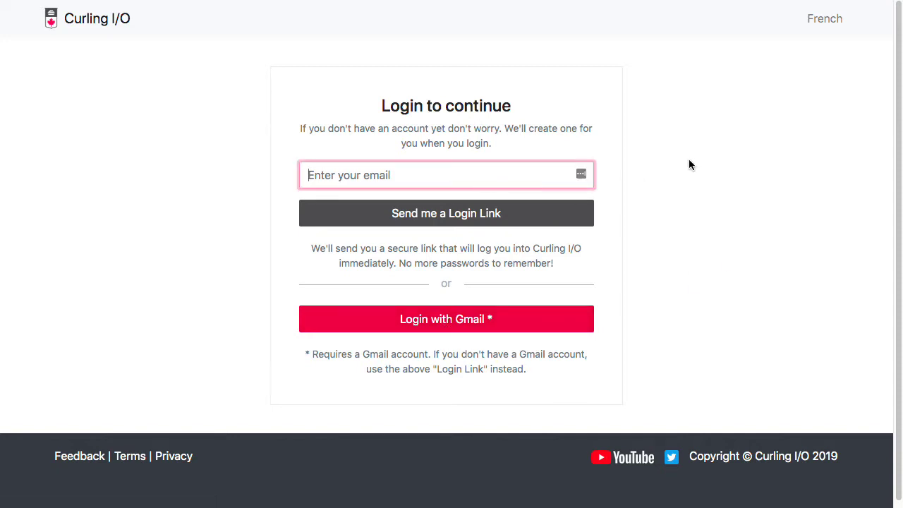
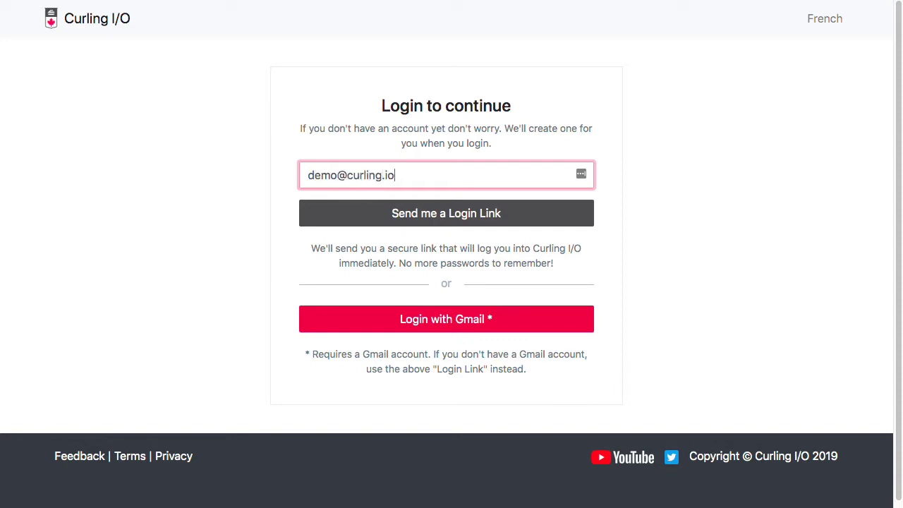
pyautogui.click(535, 218)
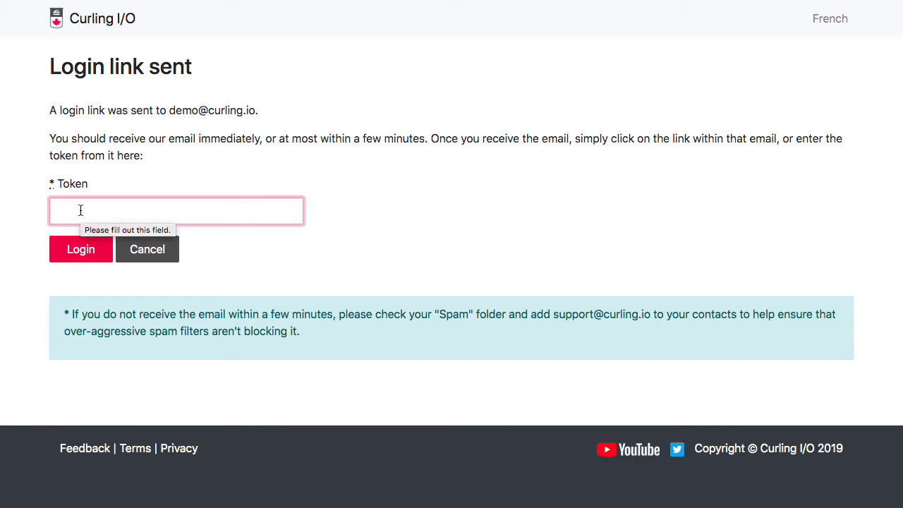
pyautogui.click(480, 138)
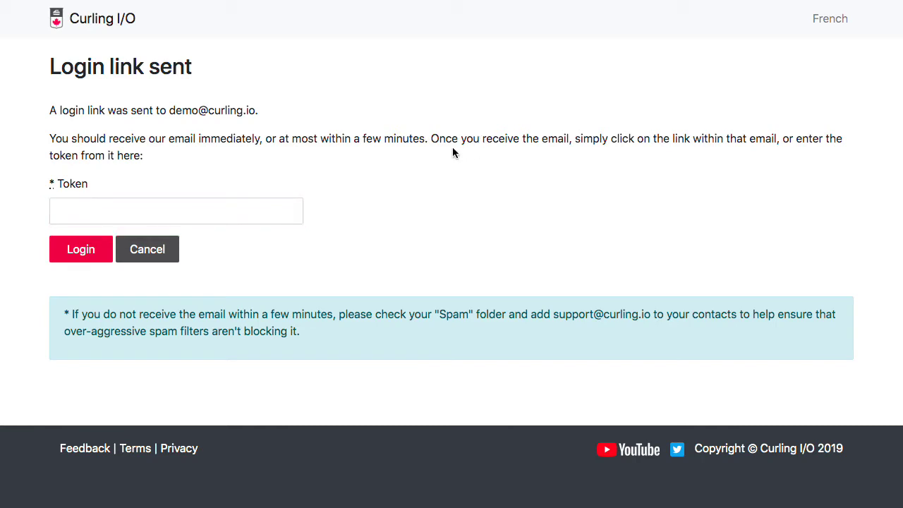
pyautogui.hotkey('ctrl', 'v')
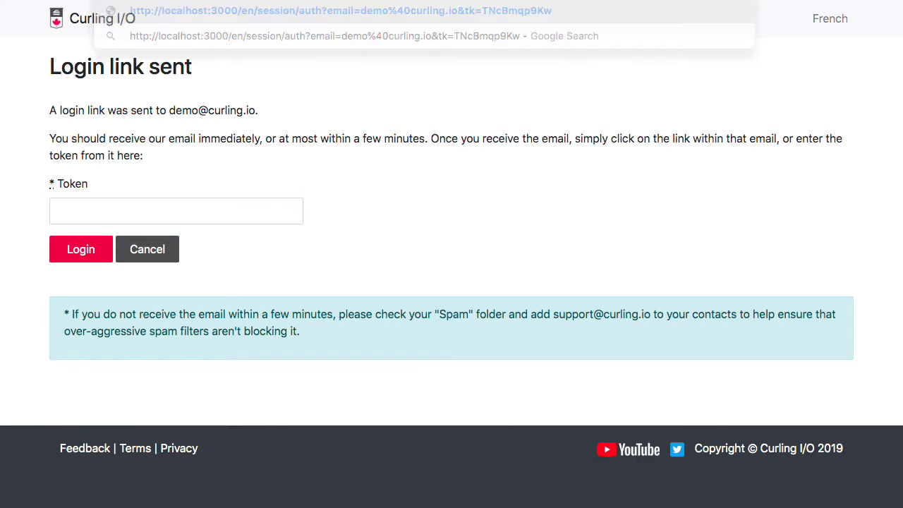
pyautogui.press('Return')
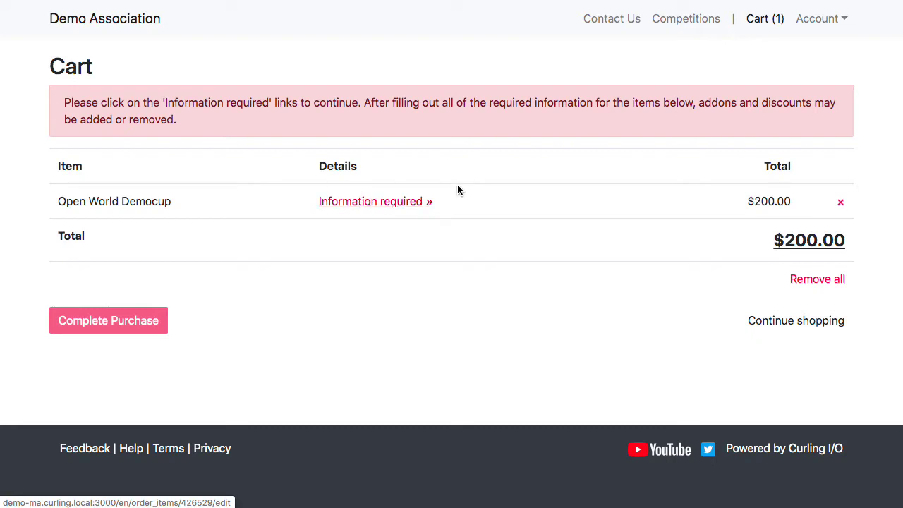
# Open the Democup registration form and enter the skip, third, second and lead players' names
pyautogui.click(373, 201)
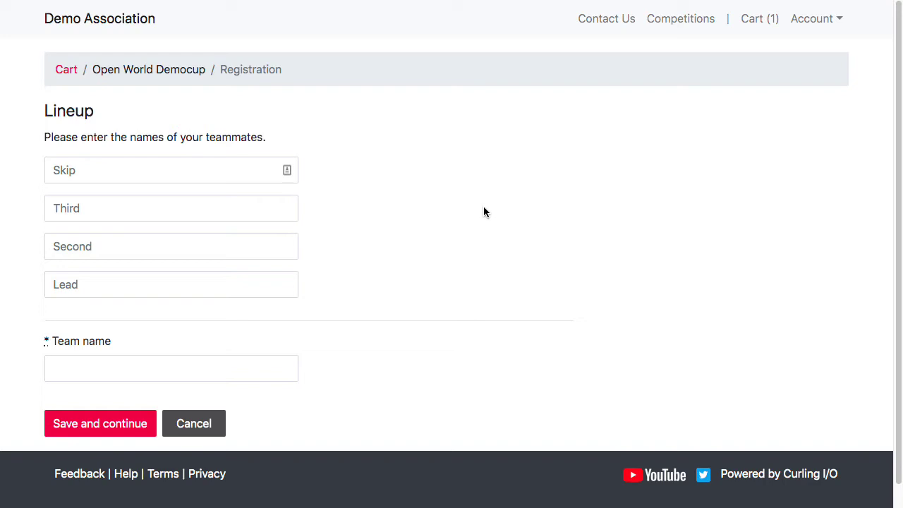
pyautogui.click(168, 177)
pyautogui.write('Homer Simpson')
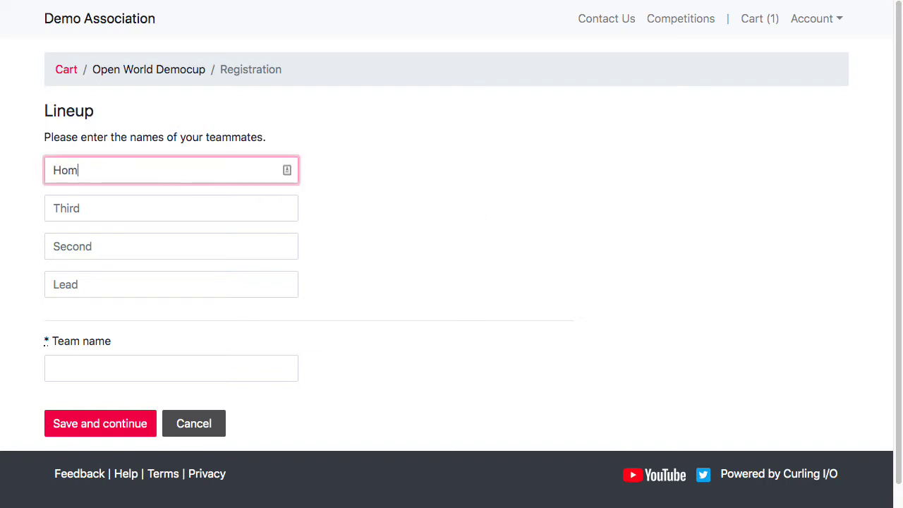
pyautogui.press('Tab')
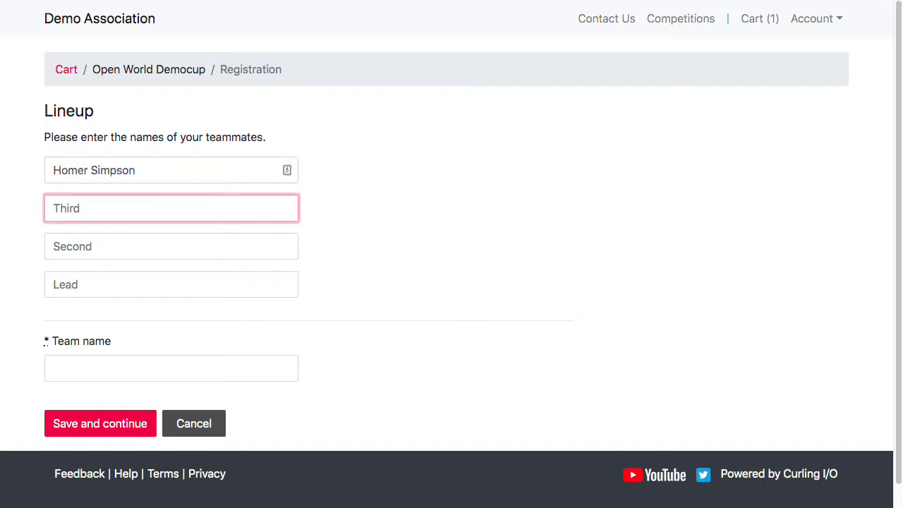
pyautogui.write('Bart Simpson')
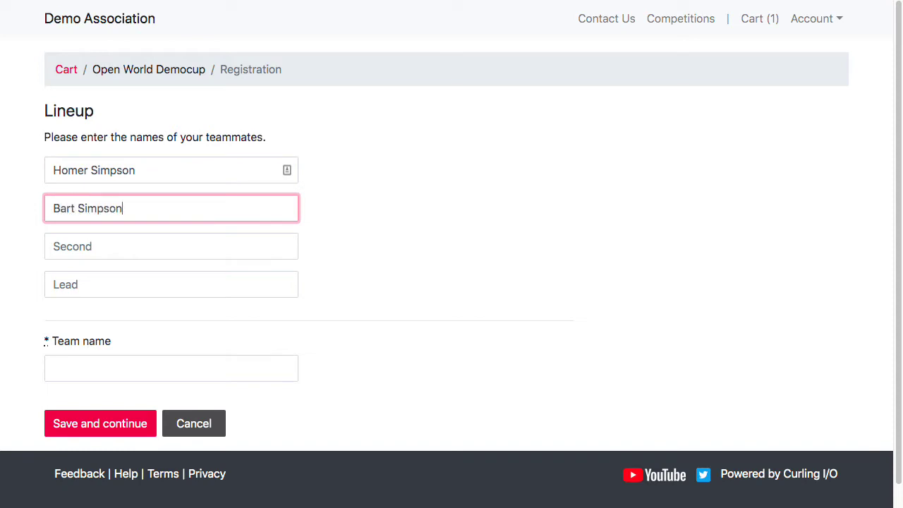
pyautogui.press('Tab')
pyautogui.write('Marge Simpson')
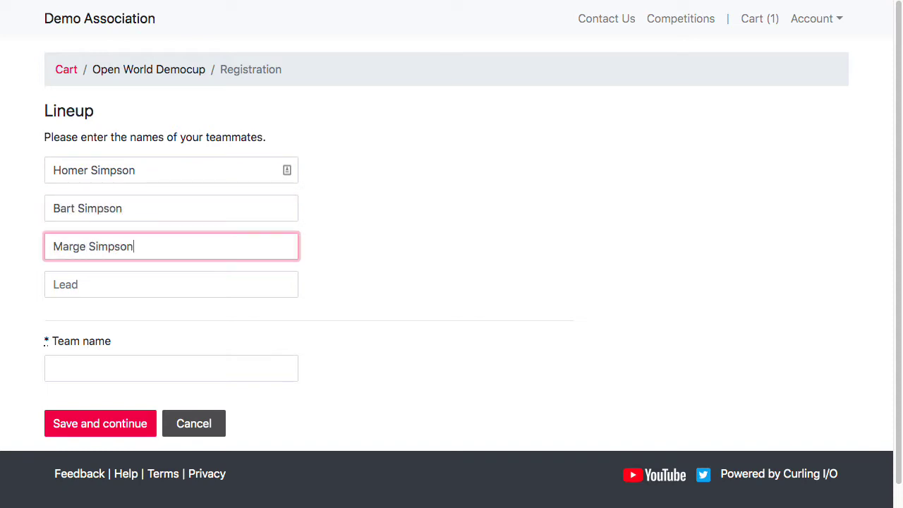
pyautogui.press('Tab')
pyautogui.write('Lisa ')
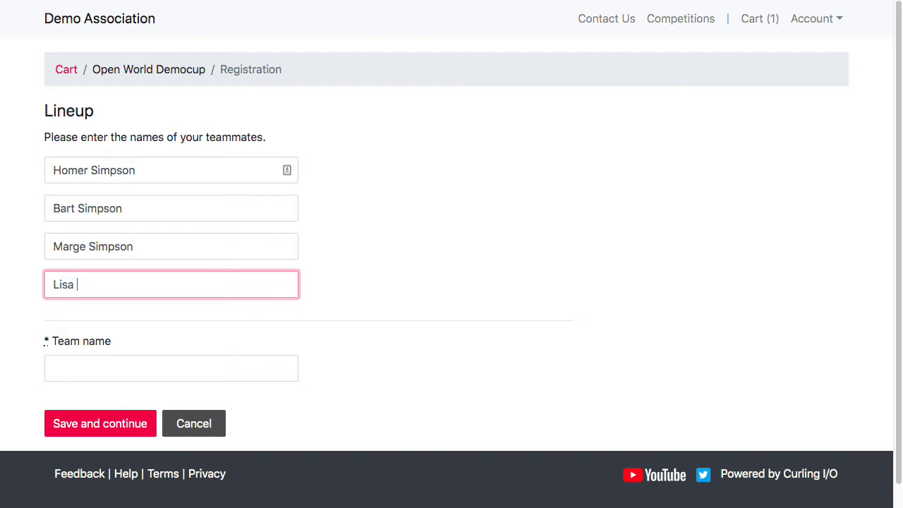
pyautogui.write('Simpson')
# Set the team name to 'Simpsons' and save the registration
pyautogui.press('Tab')
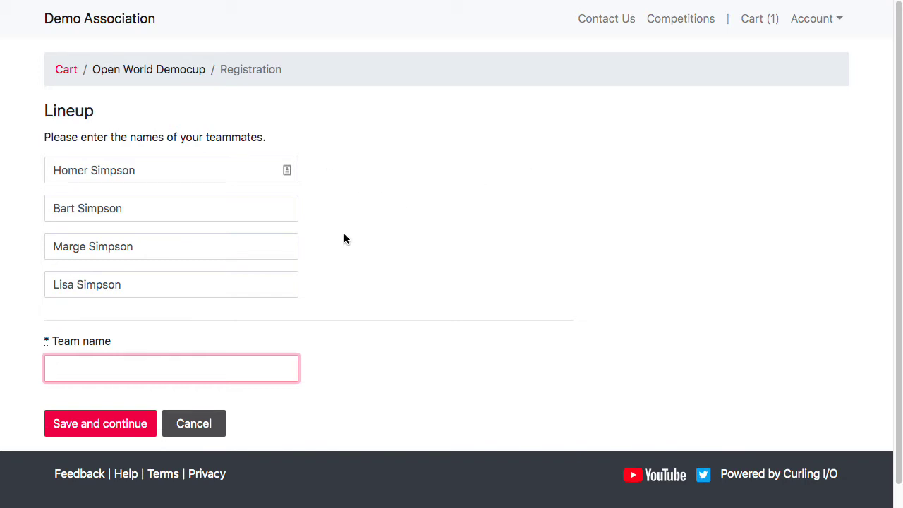
pyautogui.write('The Simpsons')
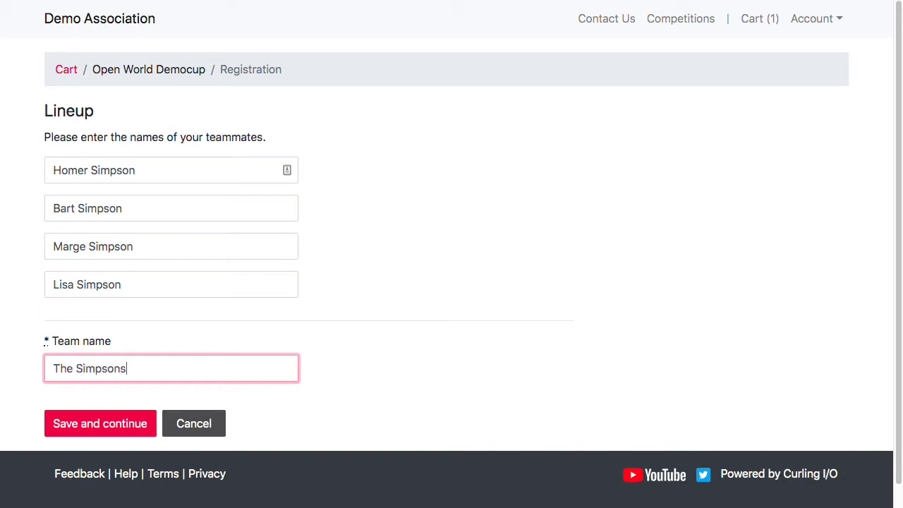
pyautogui.press('Home')
pyautogui.press('Delete')
pyautogui.press('Delete')
pyautogui.press('Delete')
pyautogui.press('Delete')
pyautogui.click(106, 424)
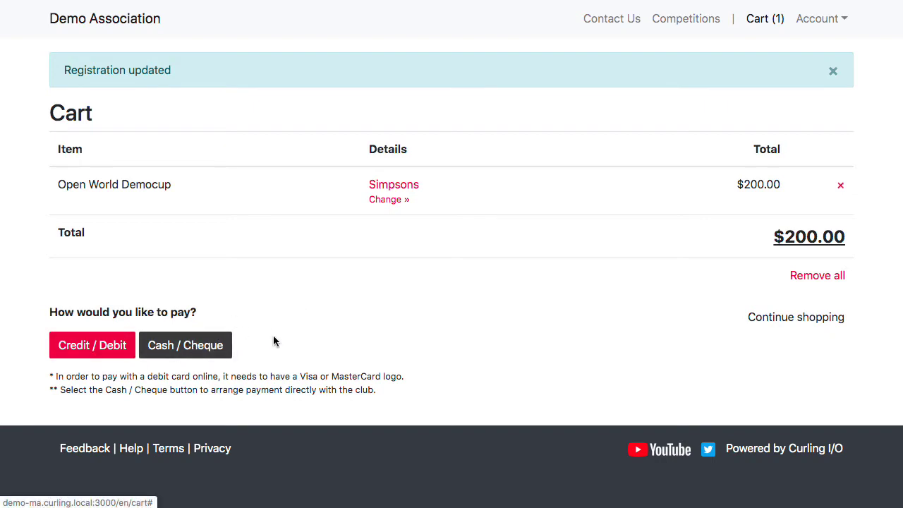
# Choose Cash / Cheque instead of card payment and submit the Democup purchase
pyautogui.click(129, 345)
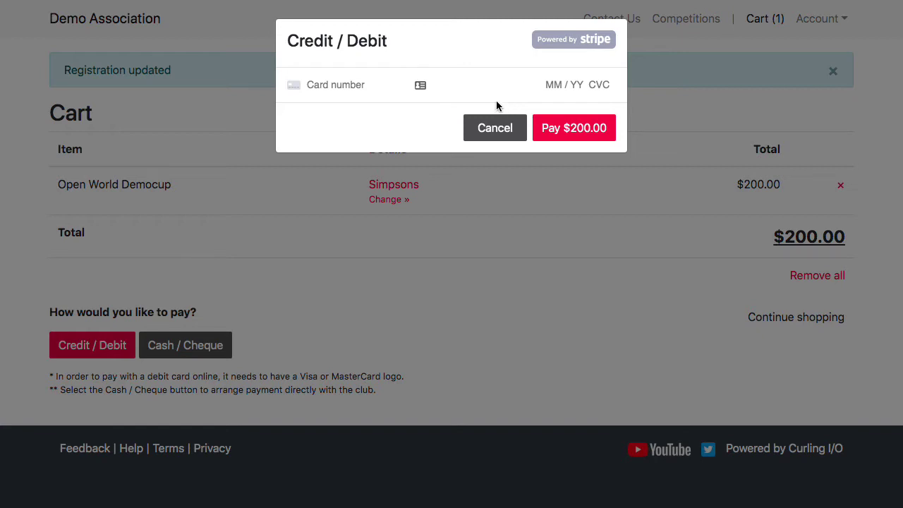
pyautogui.click(497, 127)
pyautogui.click(201, 344)
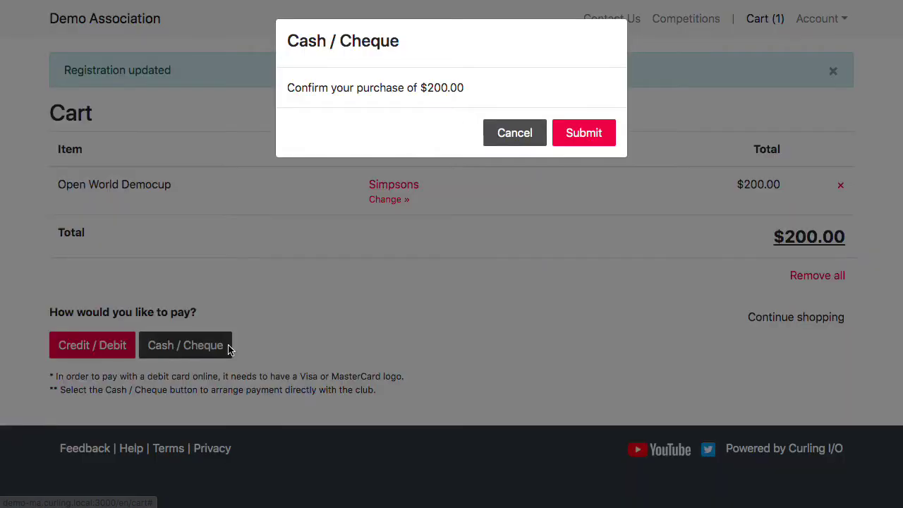
pyautogui.click(595, 133)
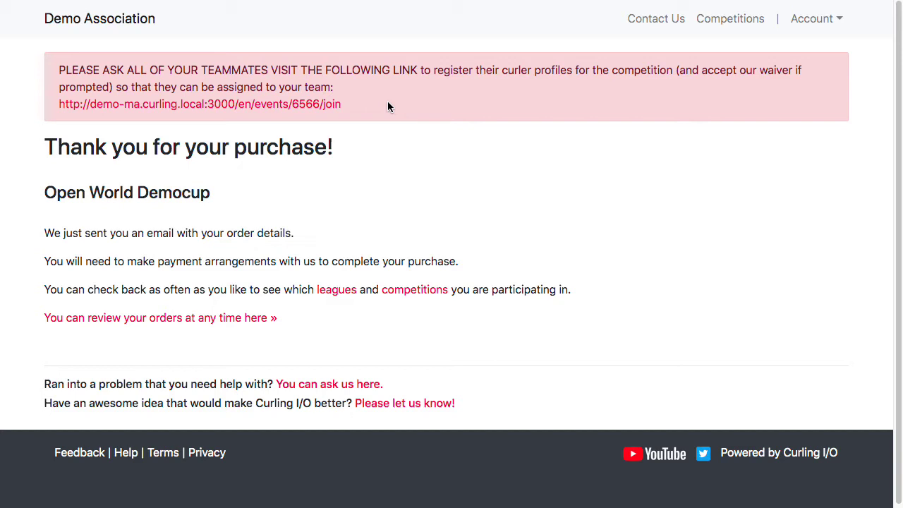
# Copy the teammates' join link for event 6566 and follow it to the curler profile form
pyautogui.moveTo(377, 110); pyautogui.dragTo(62, 111)
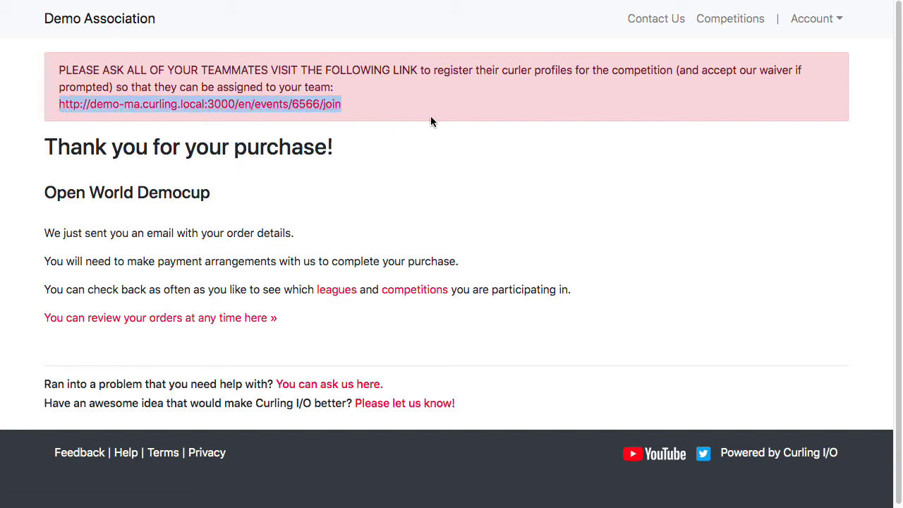
pyautogui.rightClick(311, 107)
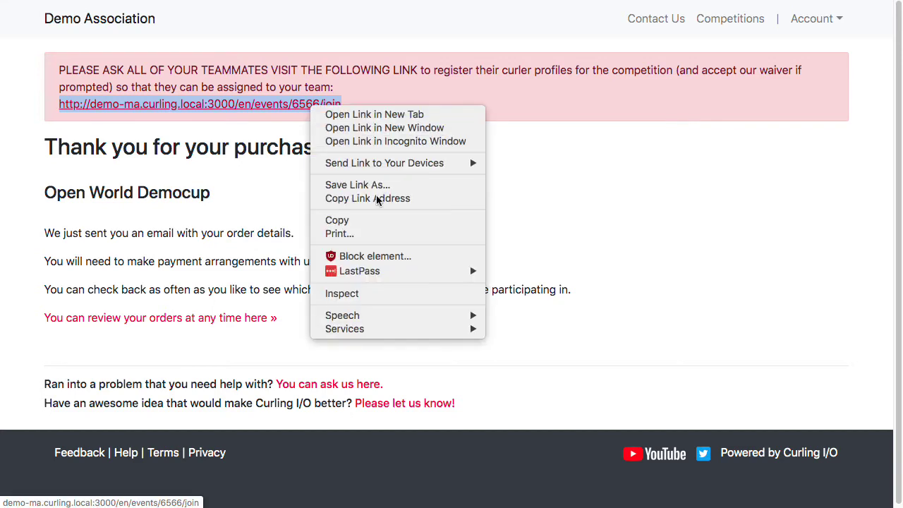
pyautogui.click(345, 220)
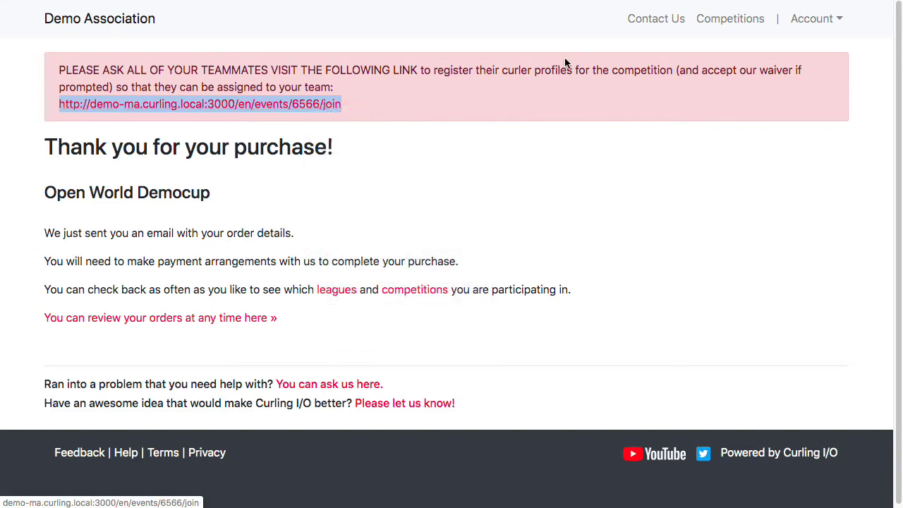
pyautogui.click(533, 90)
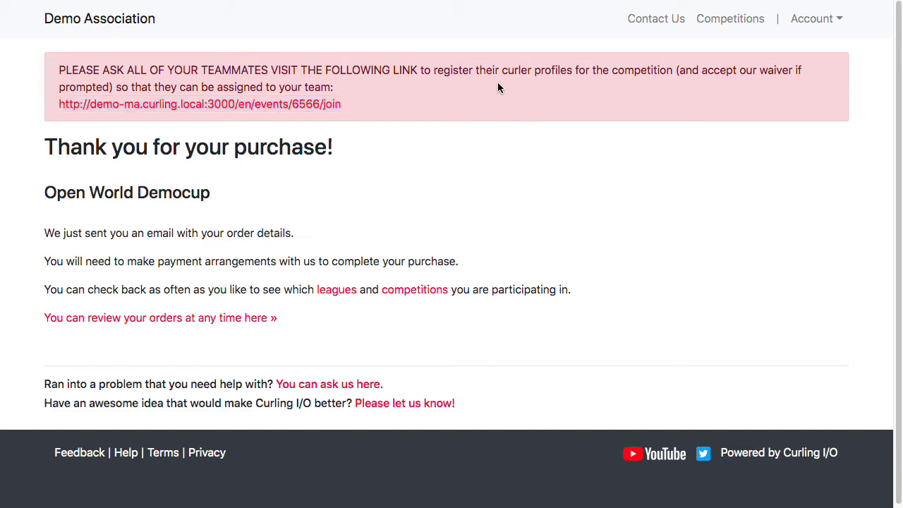
pyautogui.click(238, 106)
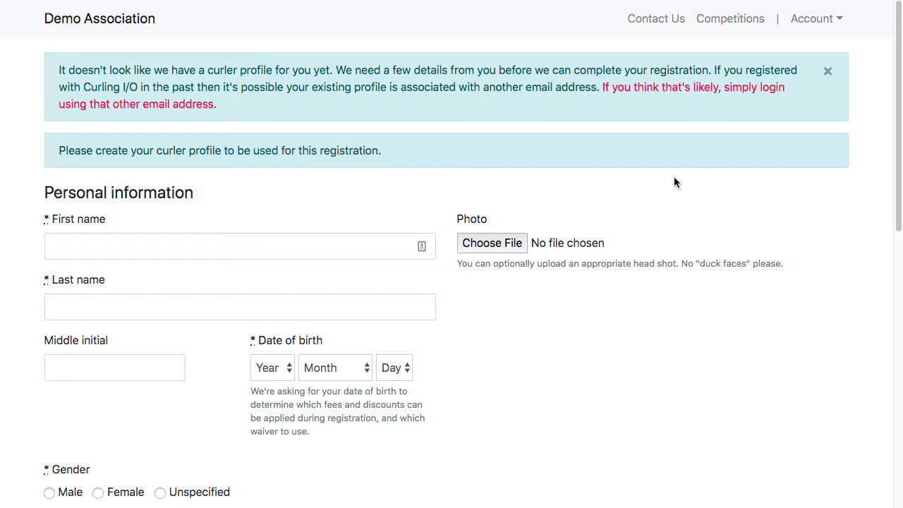
# Enter the curler's first and last name on the profile form
pyautogui.click(836, 21)
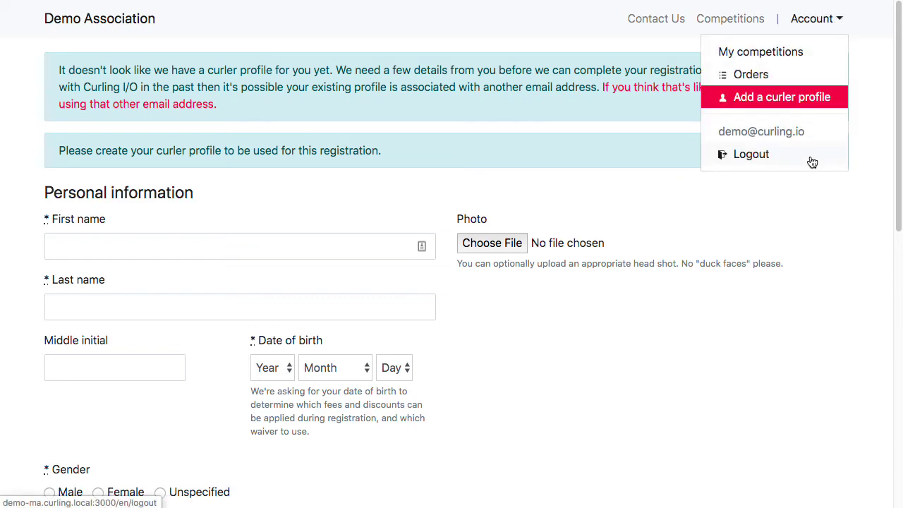
pyautogui.click(790, 239)
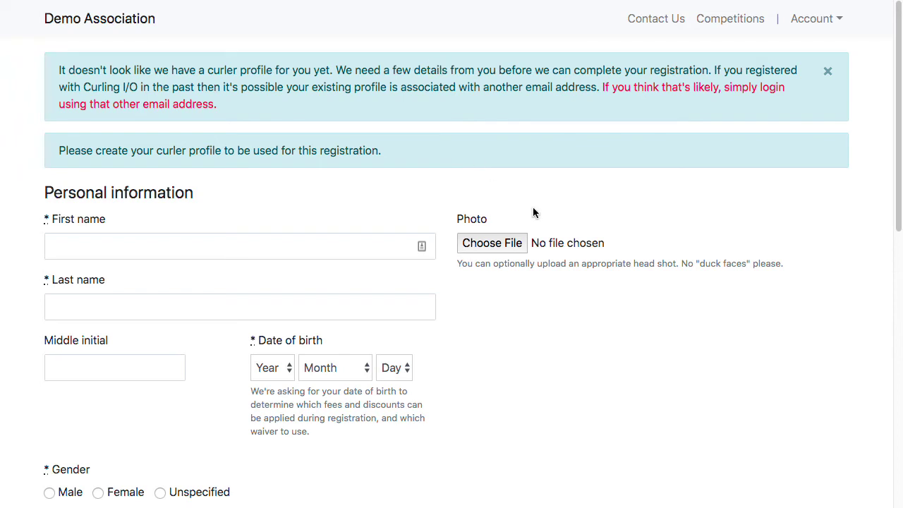
pyautogui.click(281, 252)
pyautogui.write('Homer')
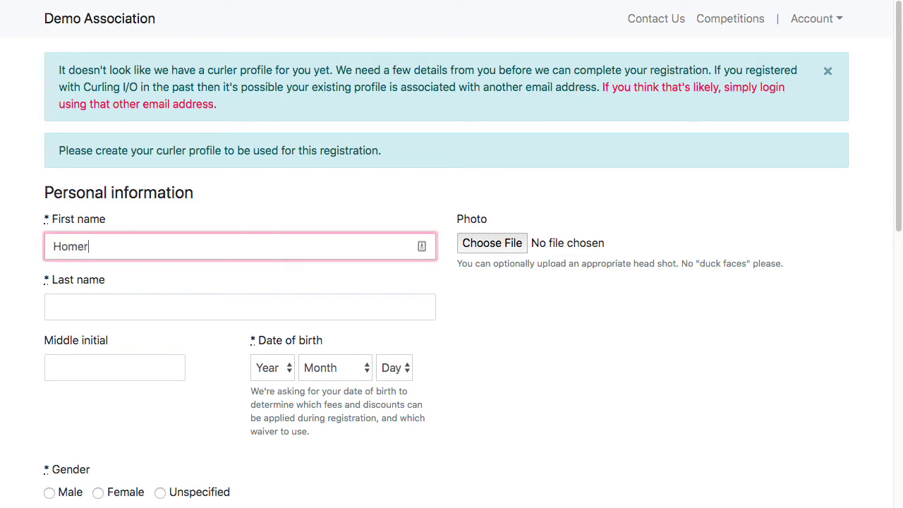
pyautogui.press('Tab')
pyautogui.write('Simpson')
pyautogui.press('Tab')
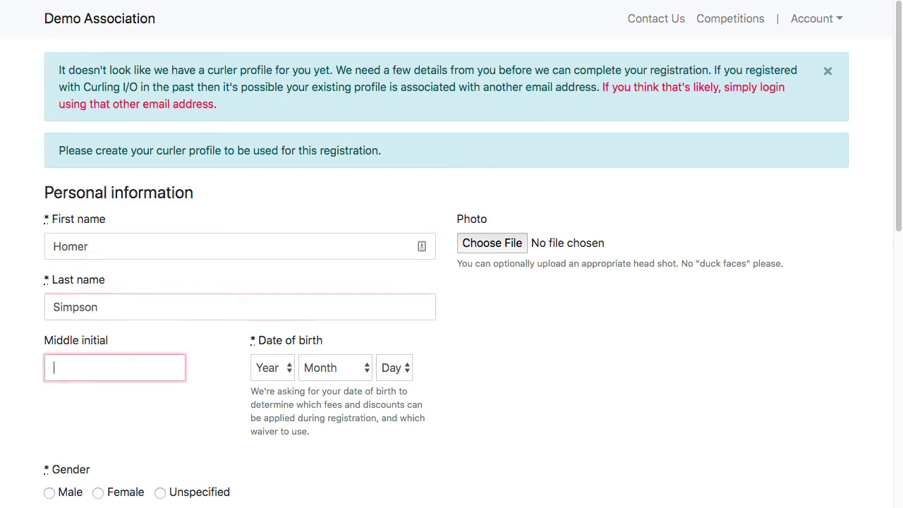
pyautogui.press('Tab')
# Set the date of birth to January 1, 1910
pyautogui.click(259, 376)
pyautogui.click(265, 397)
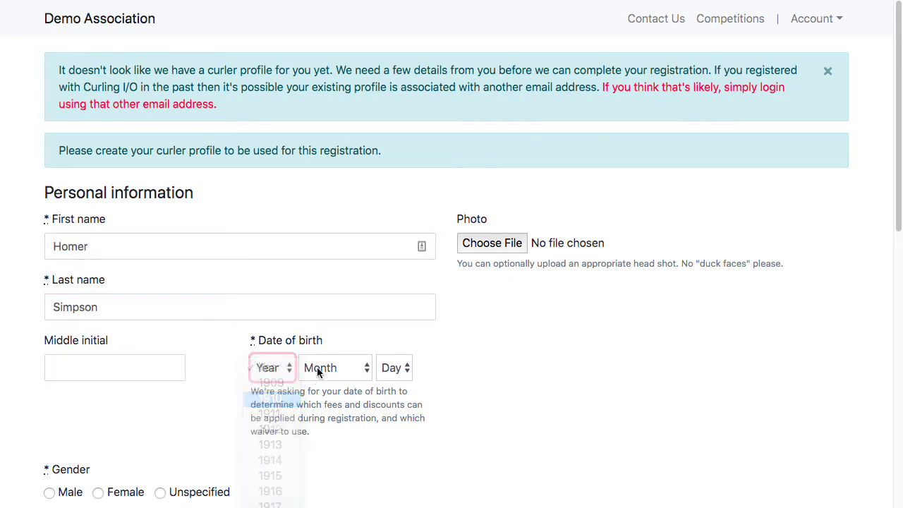
pyautogui.click(317, 367)
pyautogui.click(346, 385)
pyautogui.click(408, 368)
pyautogui.click(400, 384)
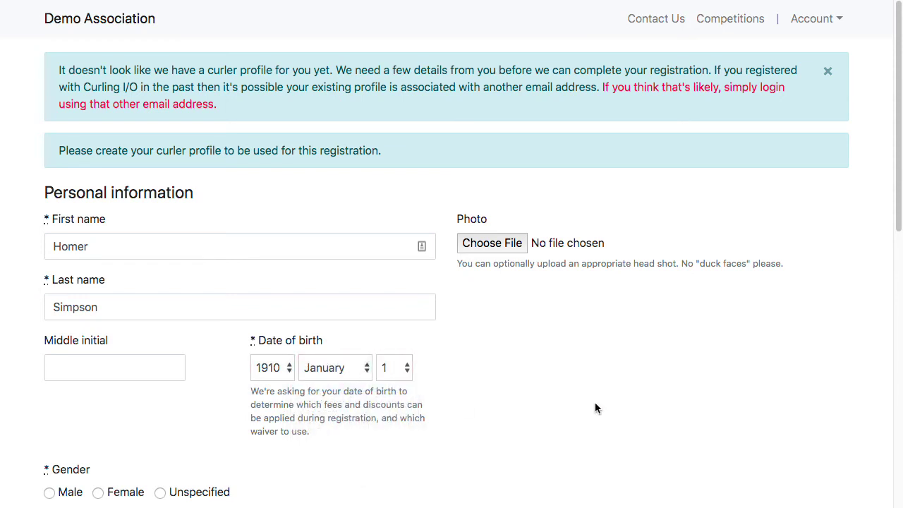
# Select Male gender and fill in the street address, city, province and postal code
pyautogui.scroll(-4, 595, 406)
pyautogui.click(49, 214)
pyautogui.click(127, 369)
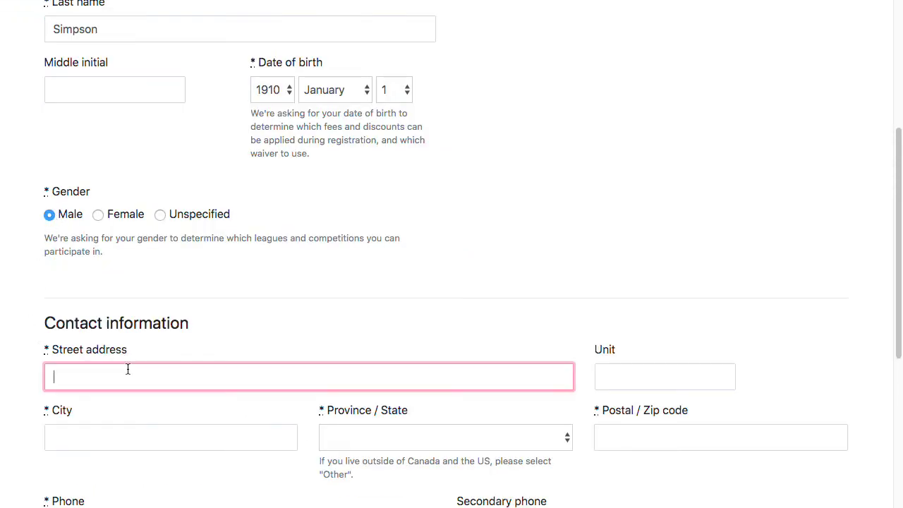
pyautogui.write('1 Some St.')
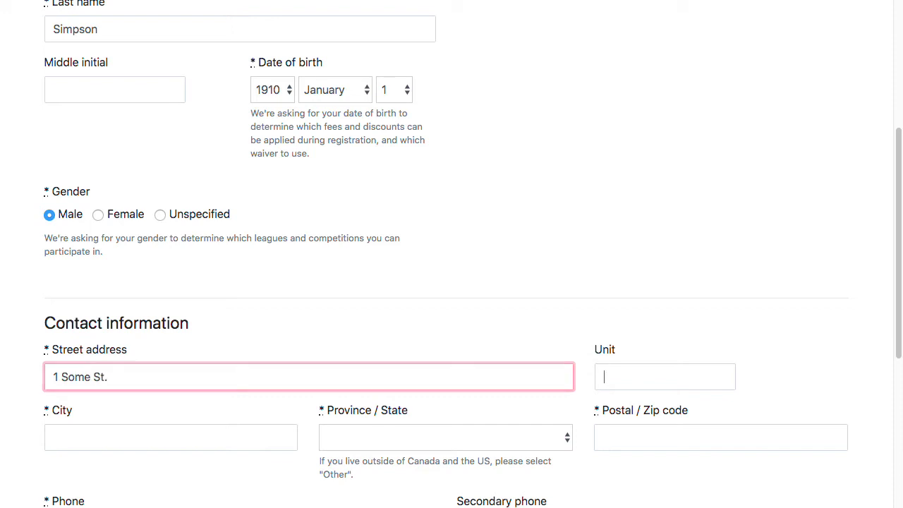
pyautogui.press('Tab')
pyautogui.press('Tab')
pyautogui.write('Toronto')
pyautogui.press('Tab')
pyautogui.press('o')
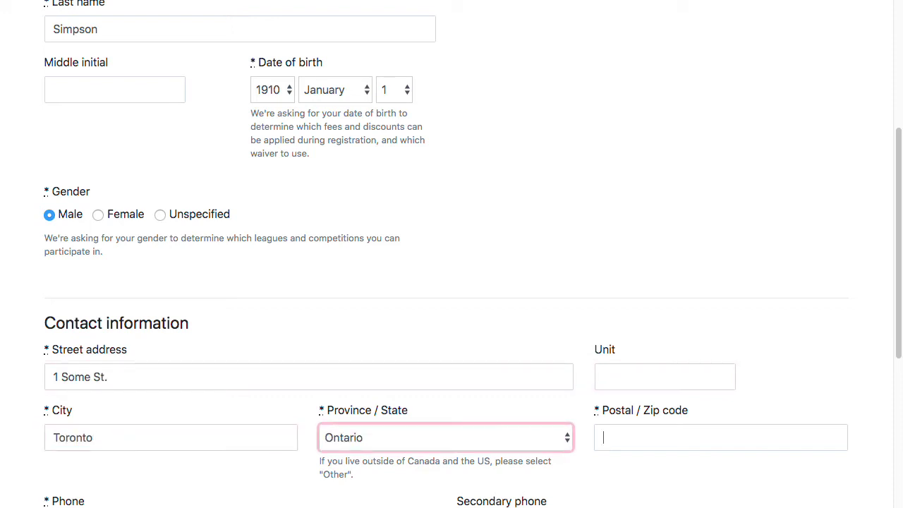
pyautogui.press('Tab')
pyautogui.write('N9')
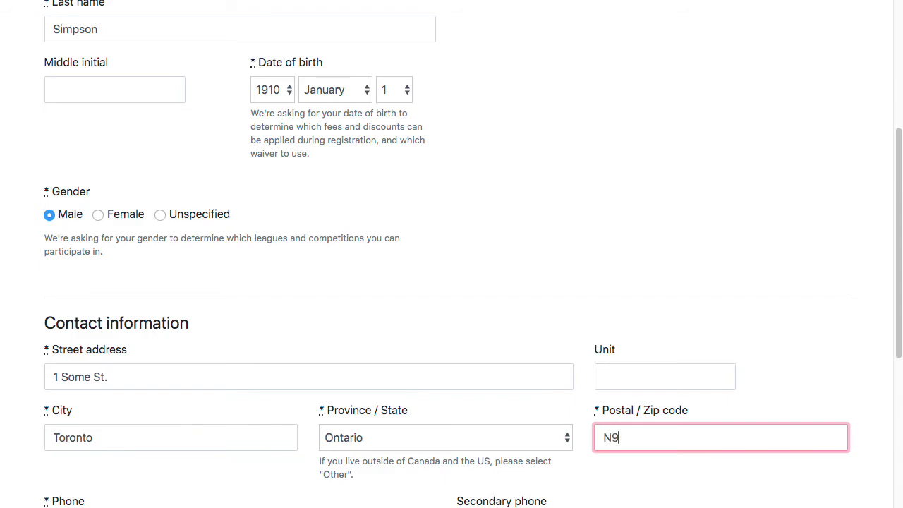
pyautogui.write('N2N4')
pyautogui.scroll(-5, 155, 349)
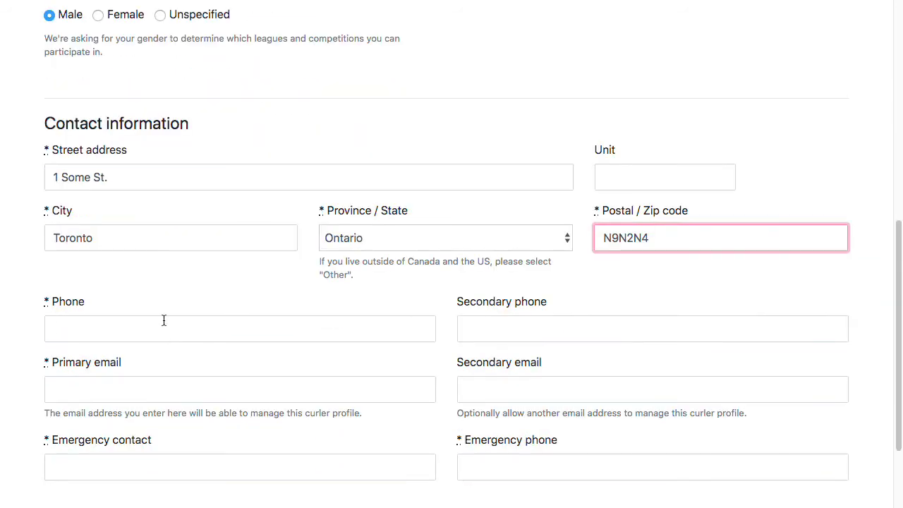
# Enter the curler's phone number and primary e-mail address
pyautogui.click(163, 321)
pyautogui.press('BackSpace')
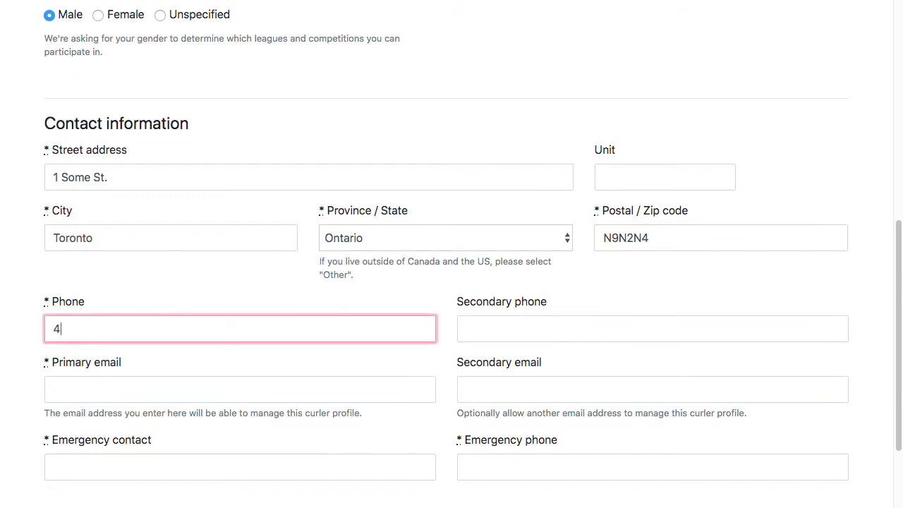
pyautogui.press('Tab')
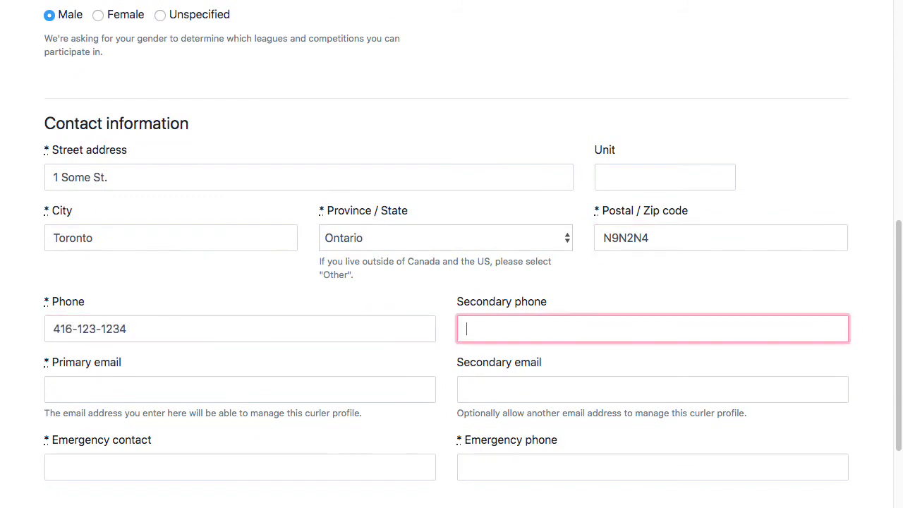
pyautogui.press('Tab')
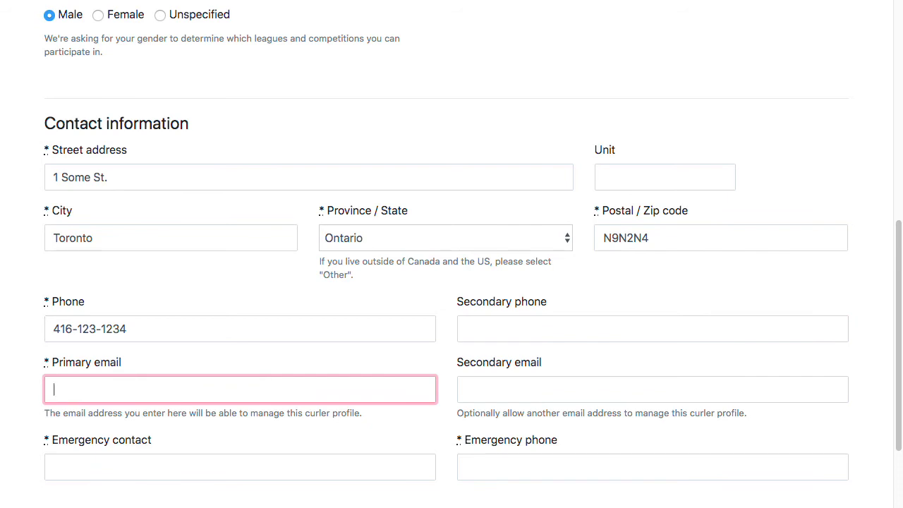
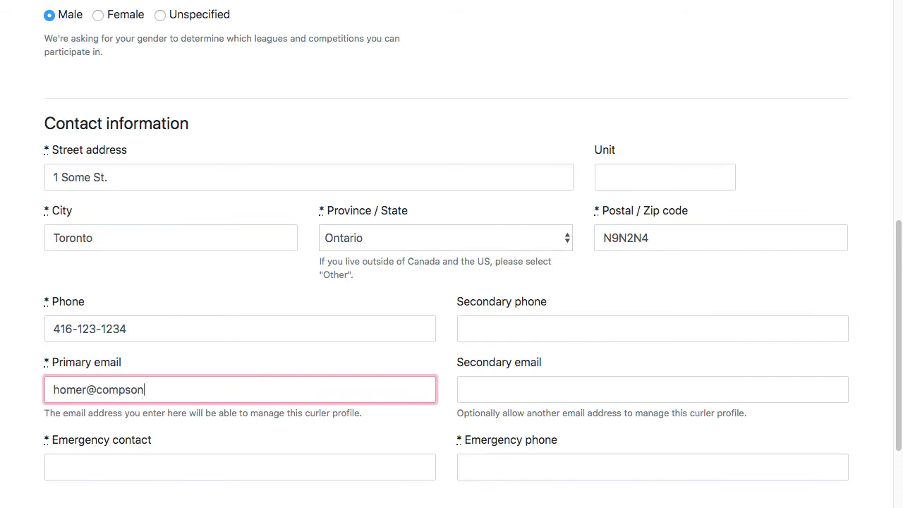
pyautogui.press('Tab')
pyautogui.press('Tab')
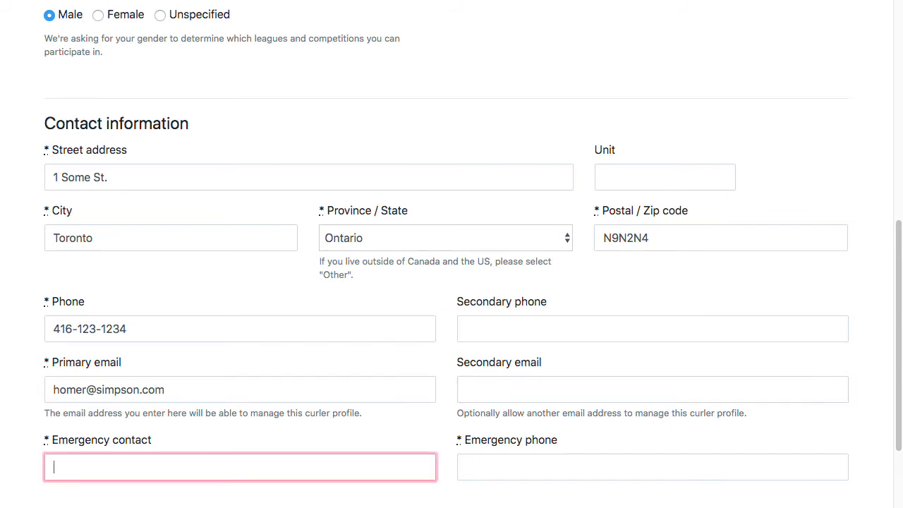
pyautogui.scroll(-3, 164, 321)
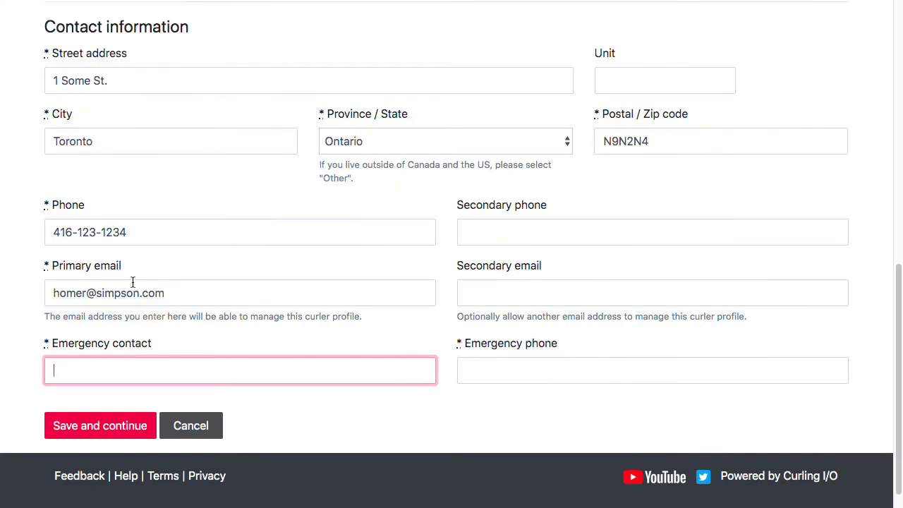
pyautogui.click(187, 266)
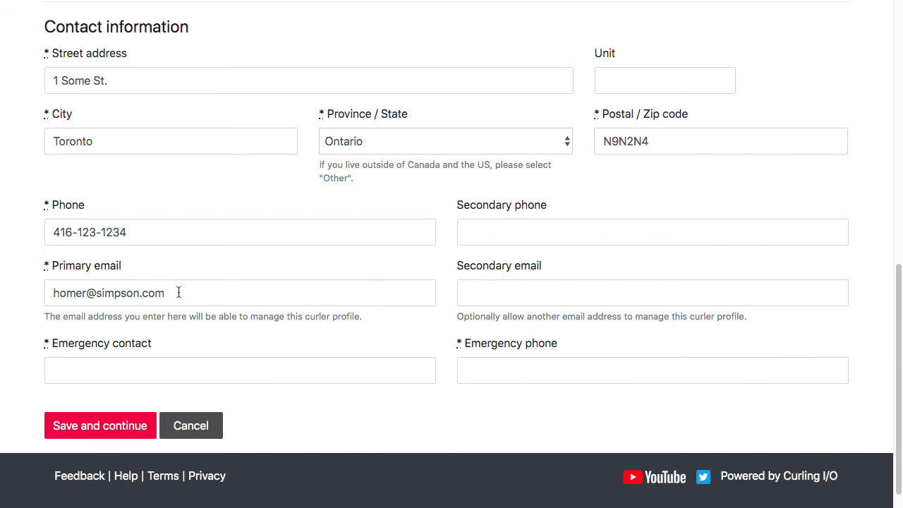
pyautogui.moveTo(184, 293); pyautogui.dragTo(15, 295)
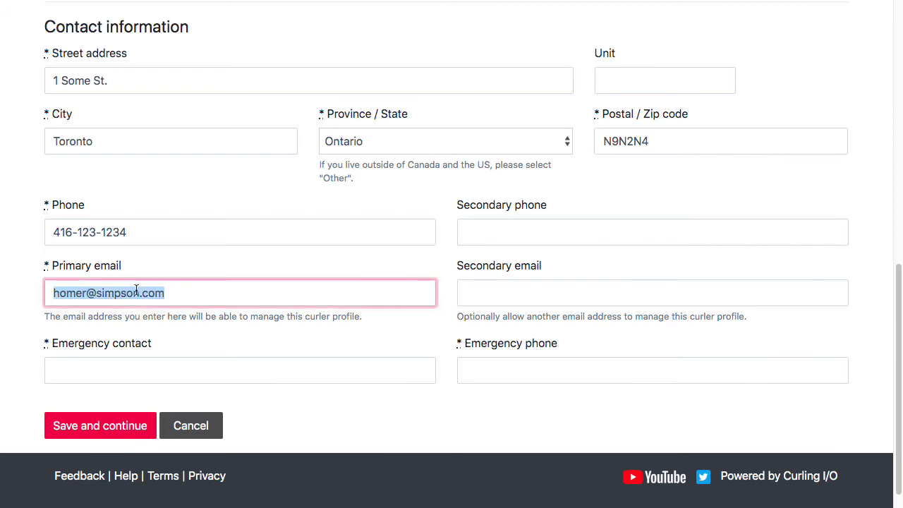
pyautogui.click(307, 263)
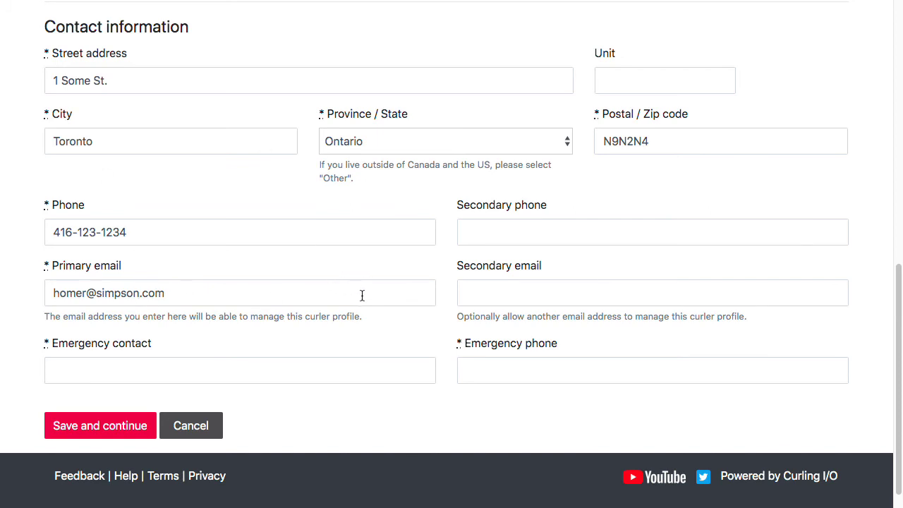
# Fill in the emergency contact's name and phone number, then save the profile
pyautogui.click(322, 371)
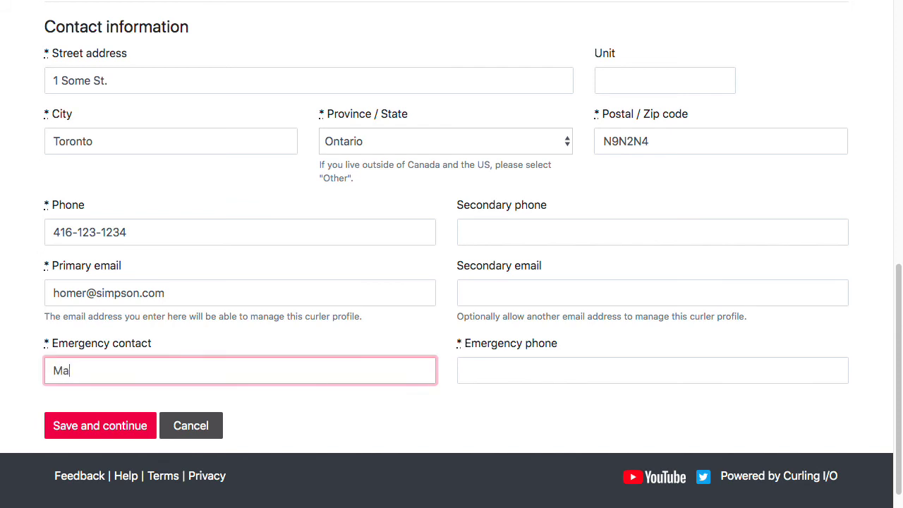
pyautogui.press('BackSpace')
pyautogui.press('BackSpace')
pyautogui.press('BackSpace')
pyautogui.press('Tab')
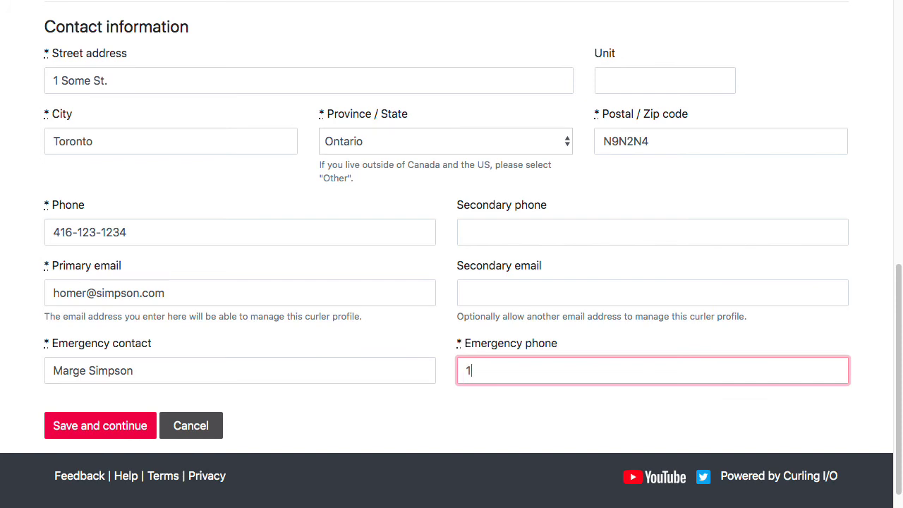
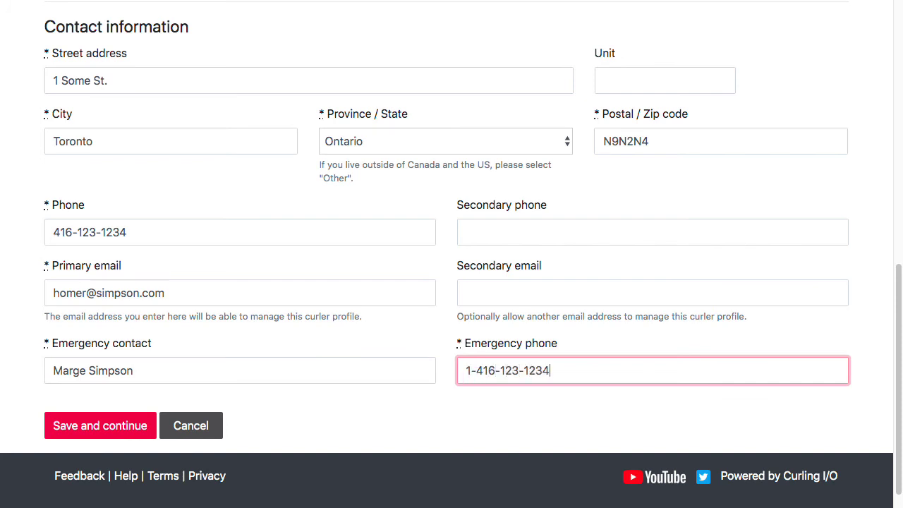
pyautogui.press('BackSpace')
pyautogui.click(123, 425)
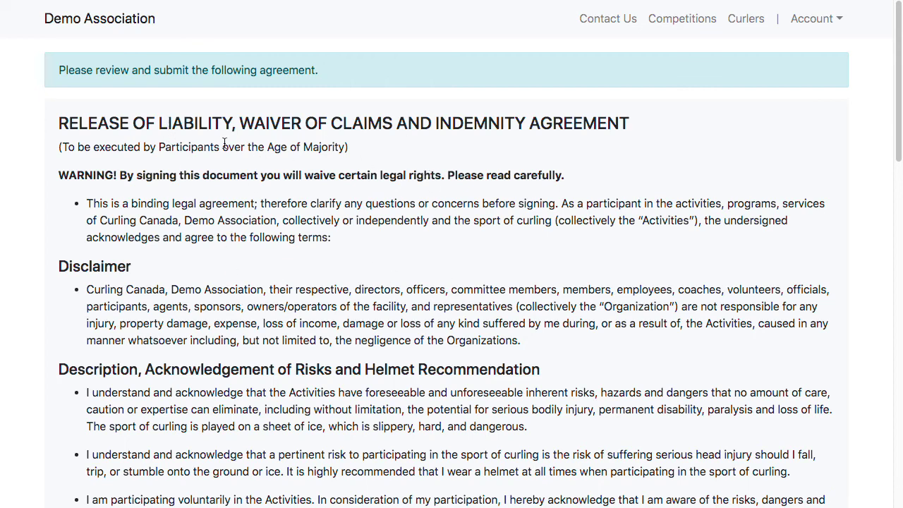
# Accept the liability waiver by entering 'I agree' and submitting it
pyautogui.moveTo(204, 147); pyautogui.dragTo(333, 142)
pyautogui.click(537, 261)
pyautogui.scroll(-15, 548, 265)
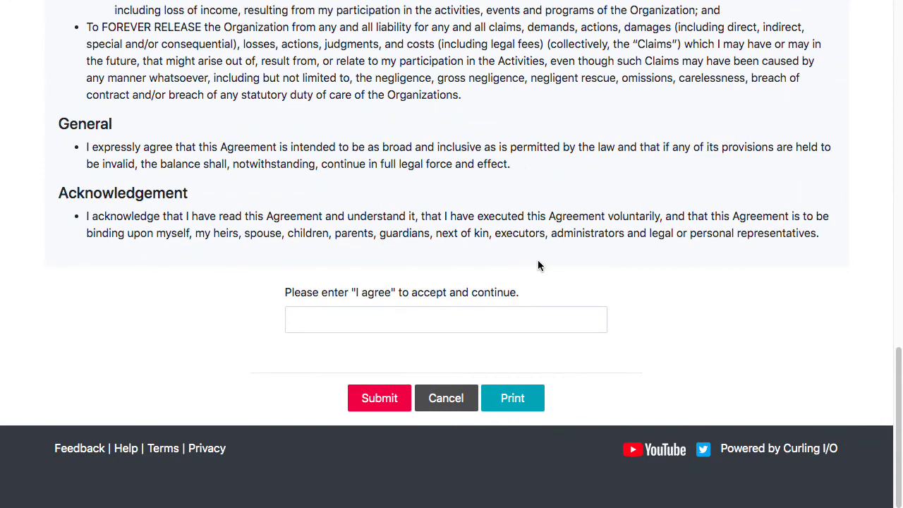
pyautogui.click(450, 309)
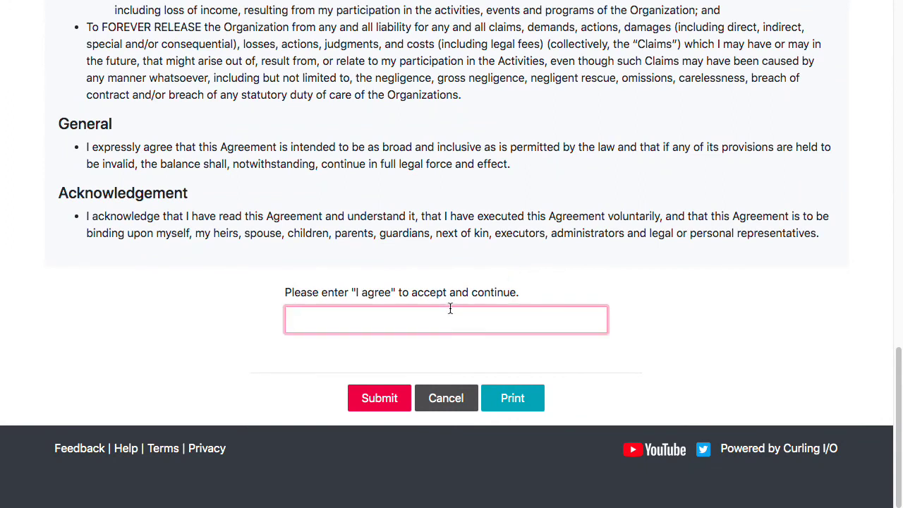
pyautogui.write('I agree')
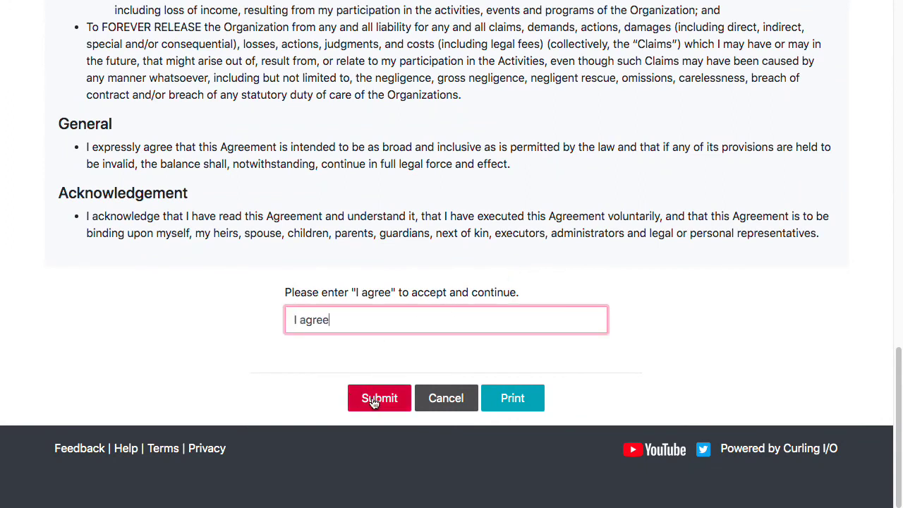
pyautogui.click(374, 399)
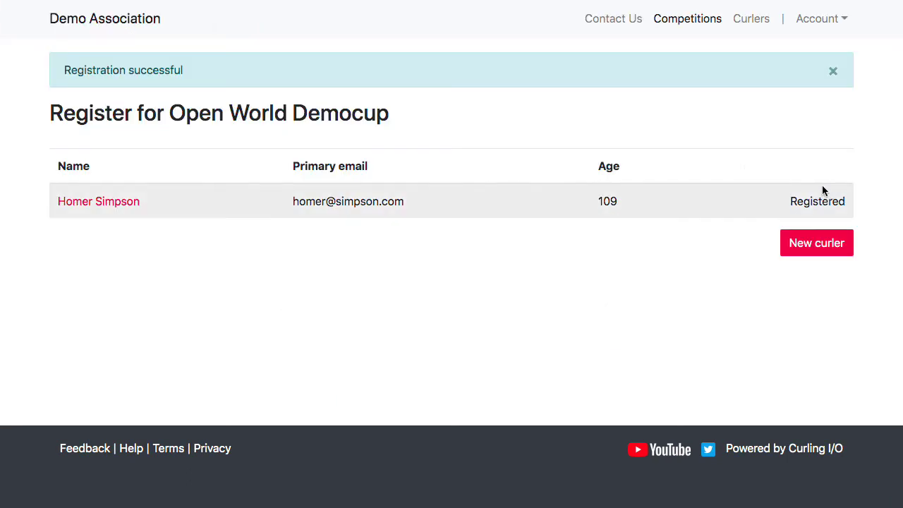
# Dismiss the Registration successful notice, leaving the curler listed as Registered
pyautogui.moveTo(790, 201); pyautogui.dragTo(853, 200)
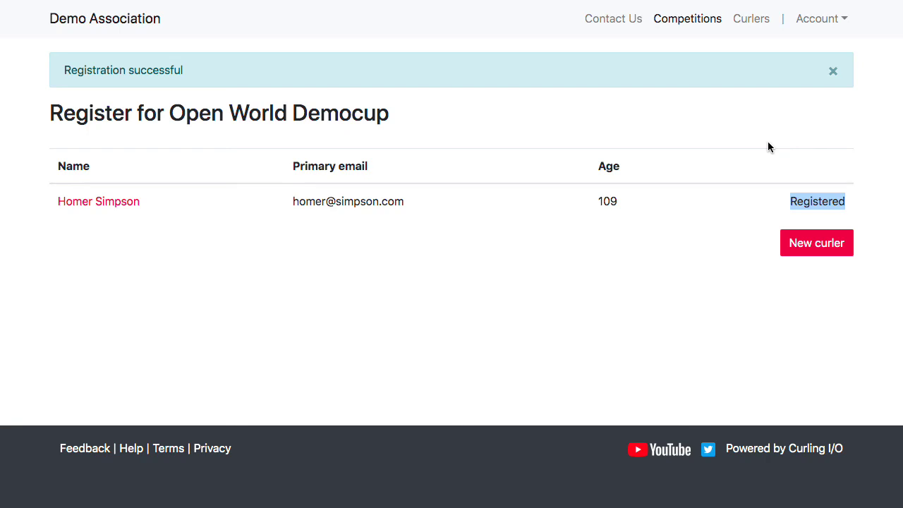
pyautogui.click(752, 131)
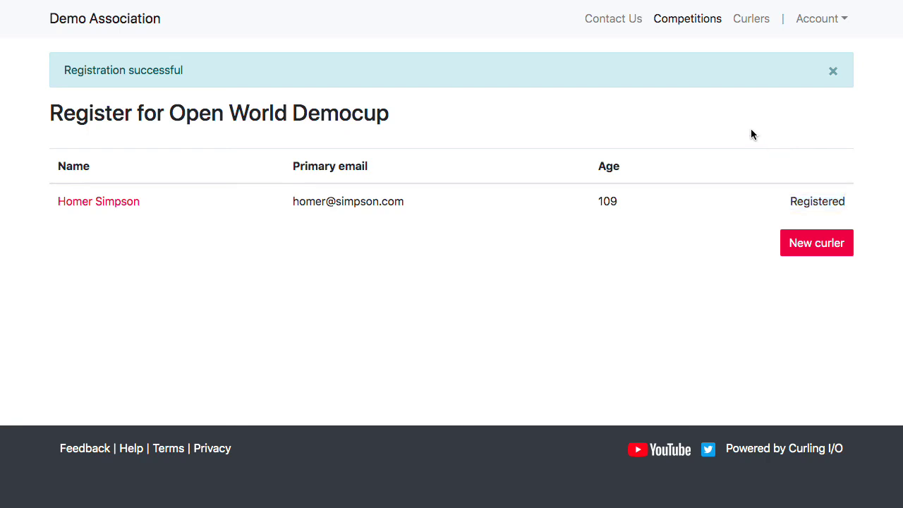
pyautogui.click(833, 72)
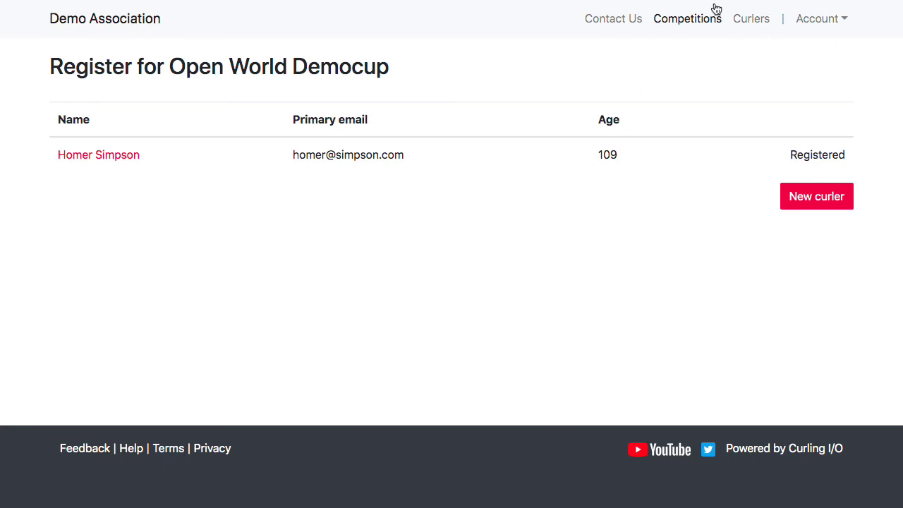
# Go from Competitions to the Open World Democup's Registrations and then Teams tabs
pyautogui.click(697, 19)
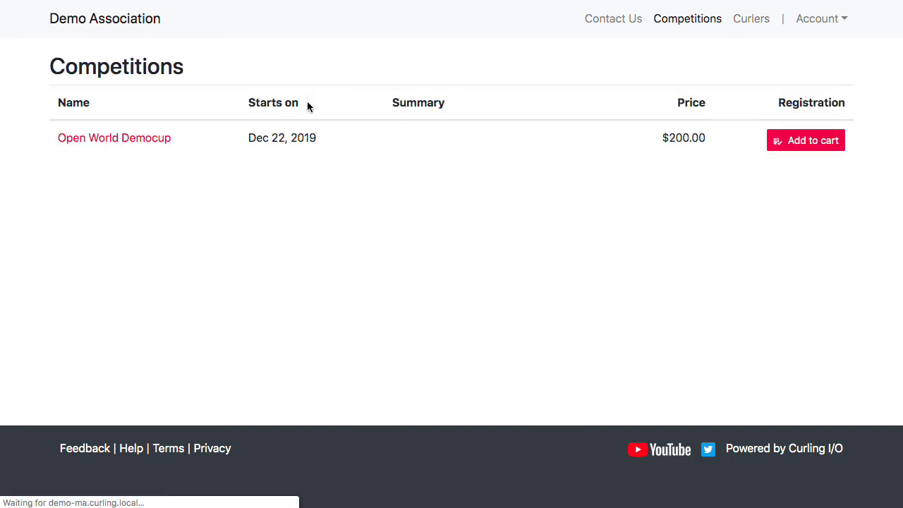
pyautogui.click(127, 143)
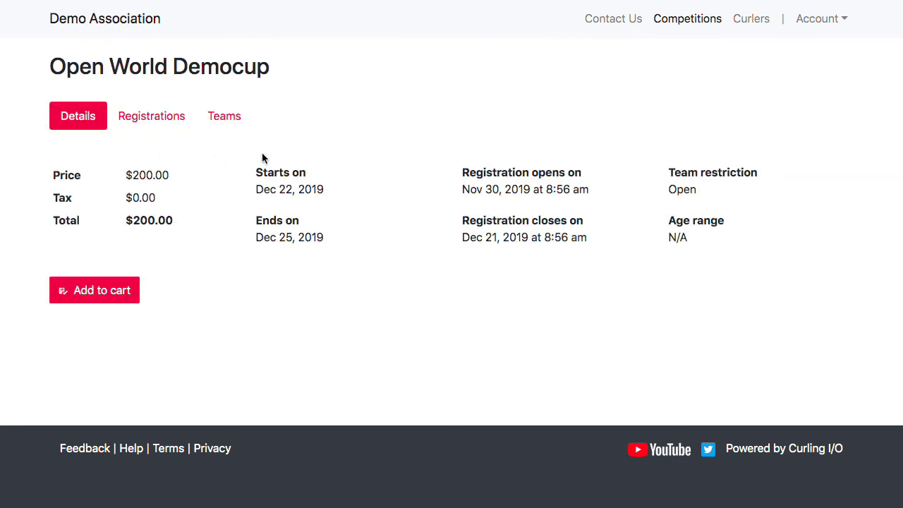
pyautogui.click(145, 119)
pyautogui.click(140, 126)
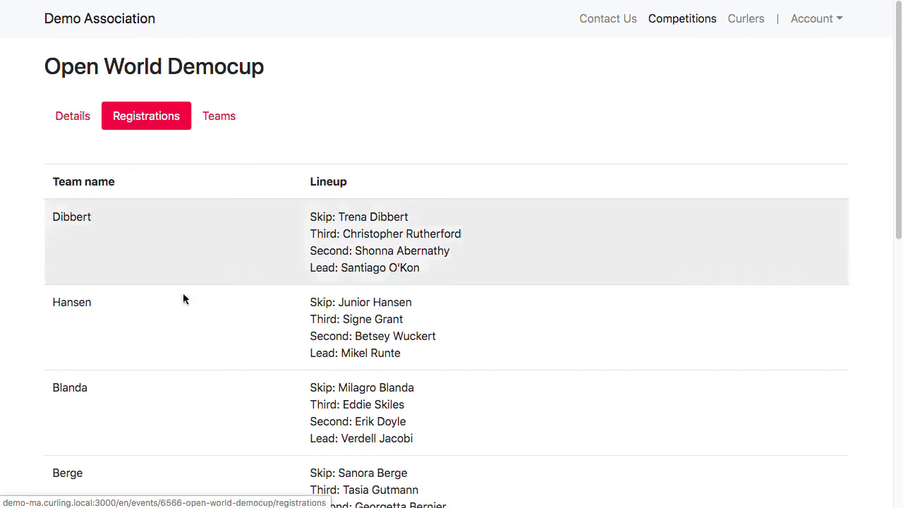
pyautogui.click(223, 116)
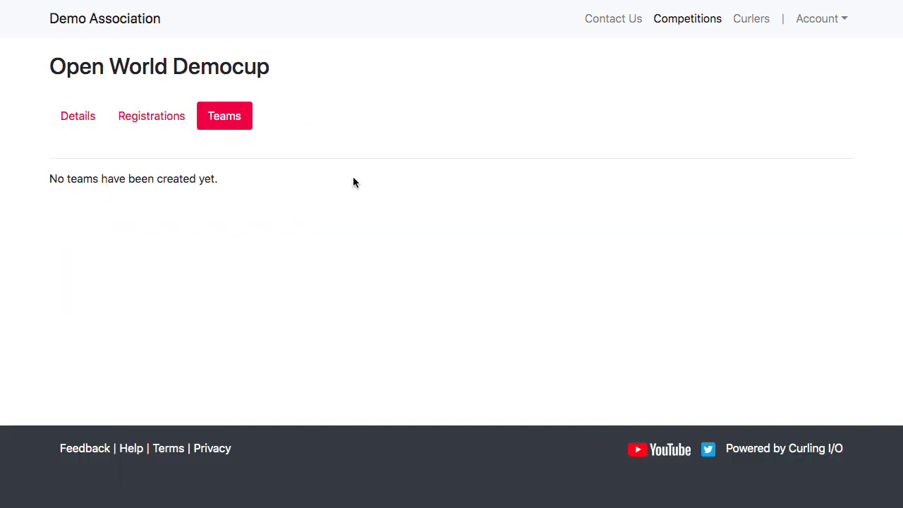